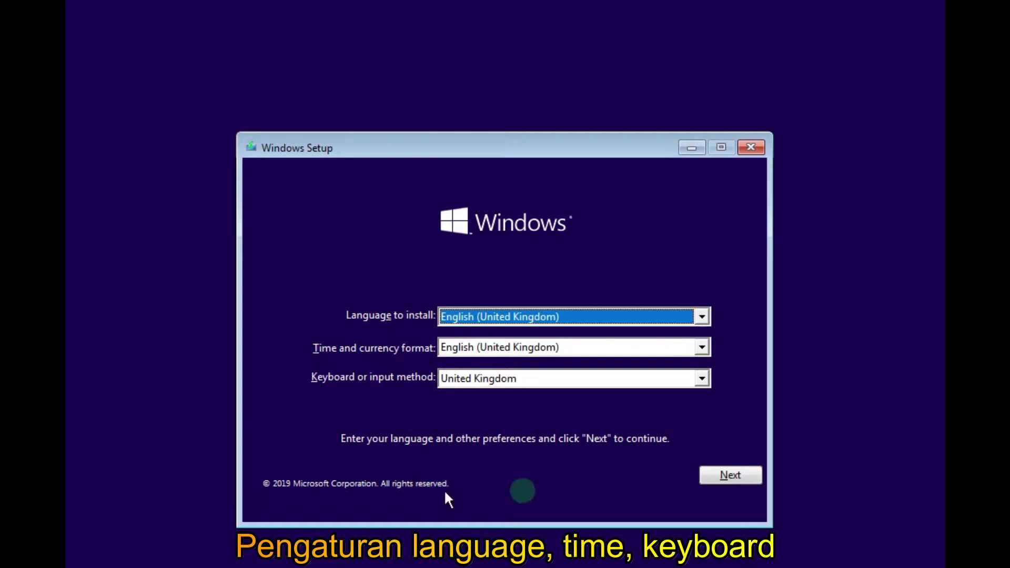
Start the Windows installation with the preset English (United Kingdom) settings and continue without a product key
left_click(735, 481)
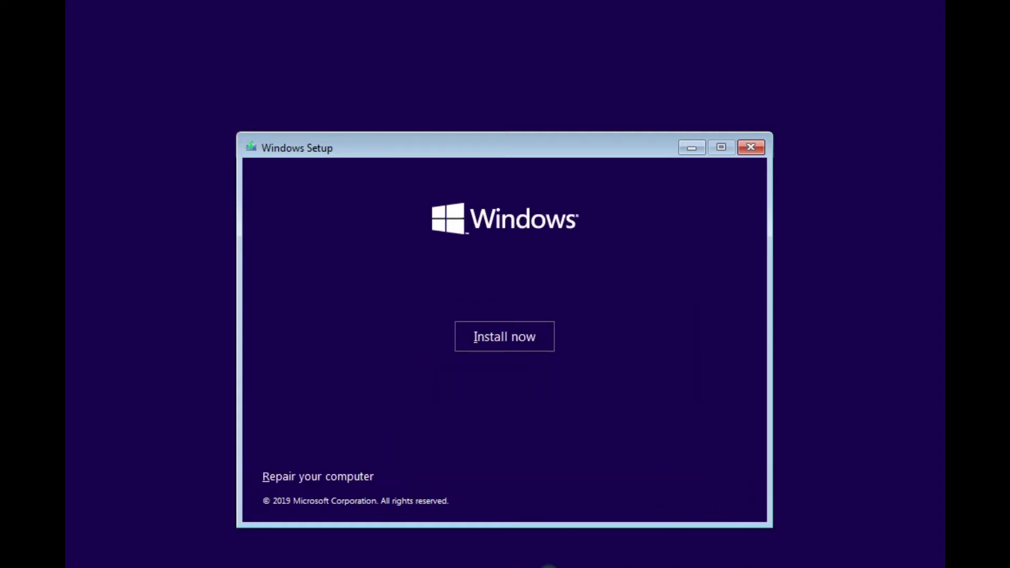
left_click(505, 343)
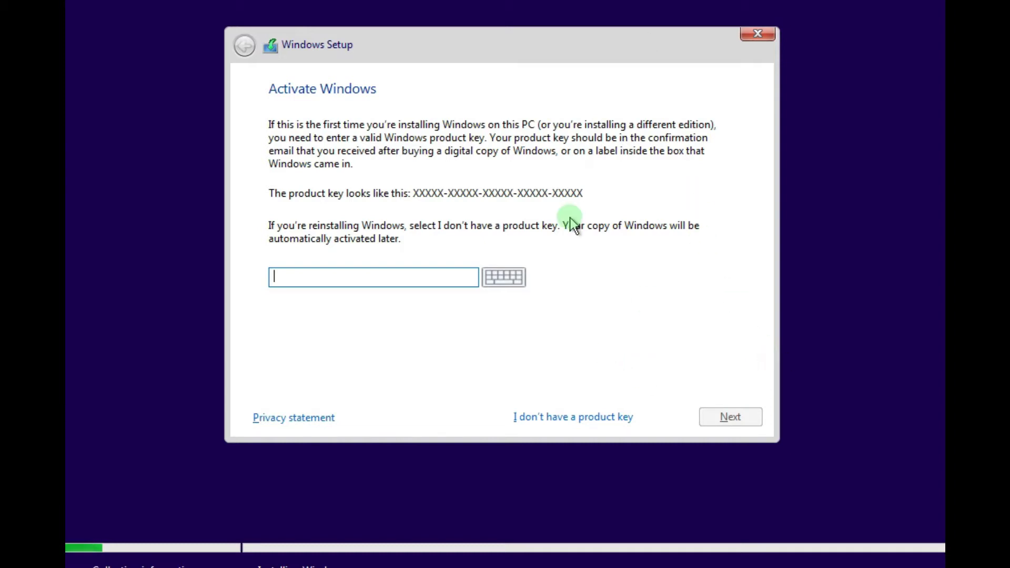
left_click(545, 419)
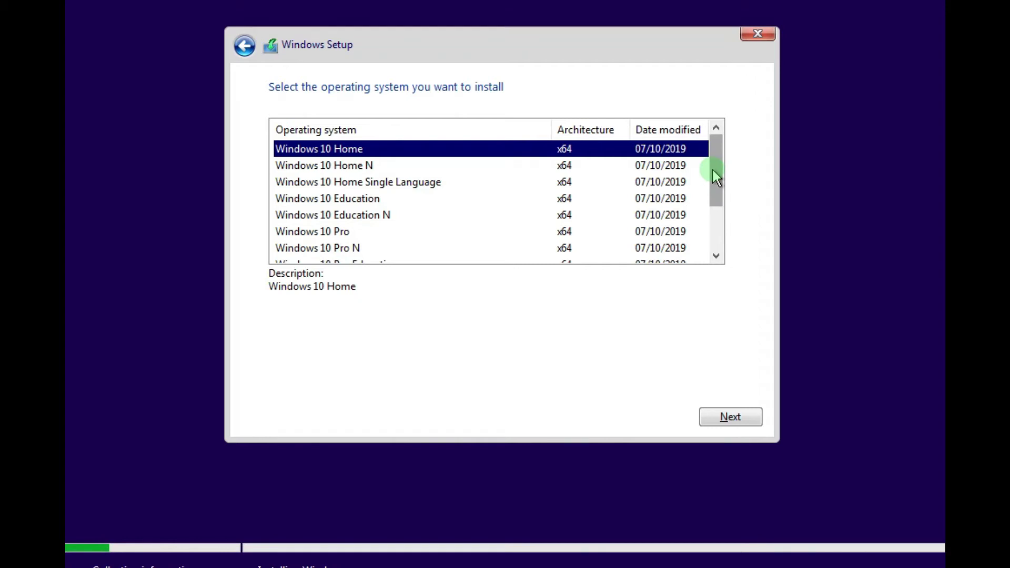
Choose Windows 10 Home x64 as the operating system to install and continue
mouse_move(712, 169)
left_mouse_down()
mouse_move(706, 230)
mouse_move(706, 153)
left_mouse_up()
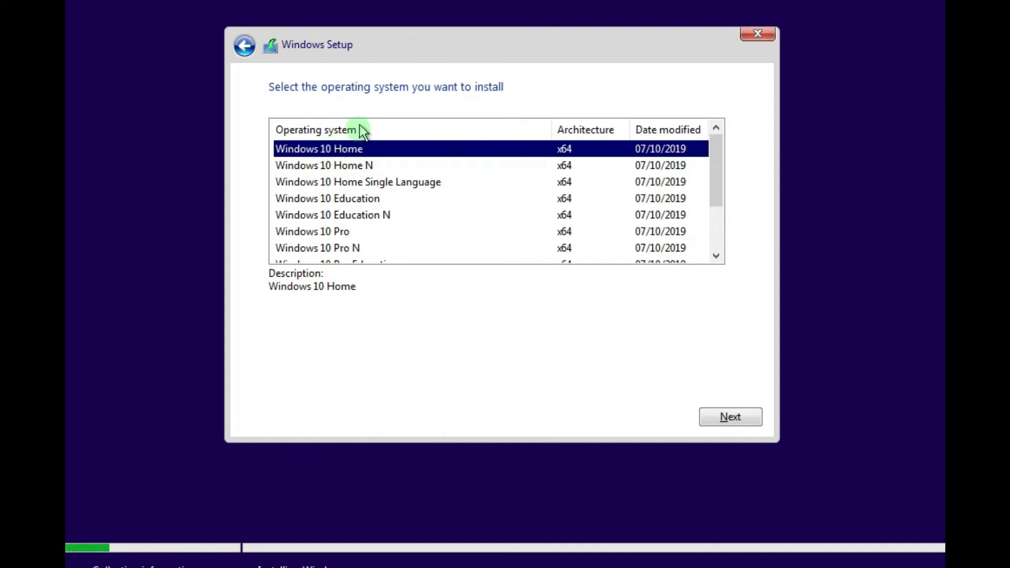
left_click(351, 153)
left_click(746, 418)
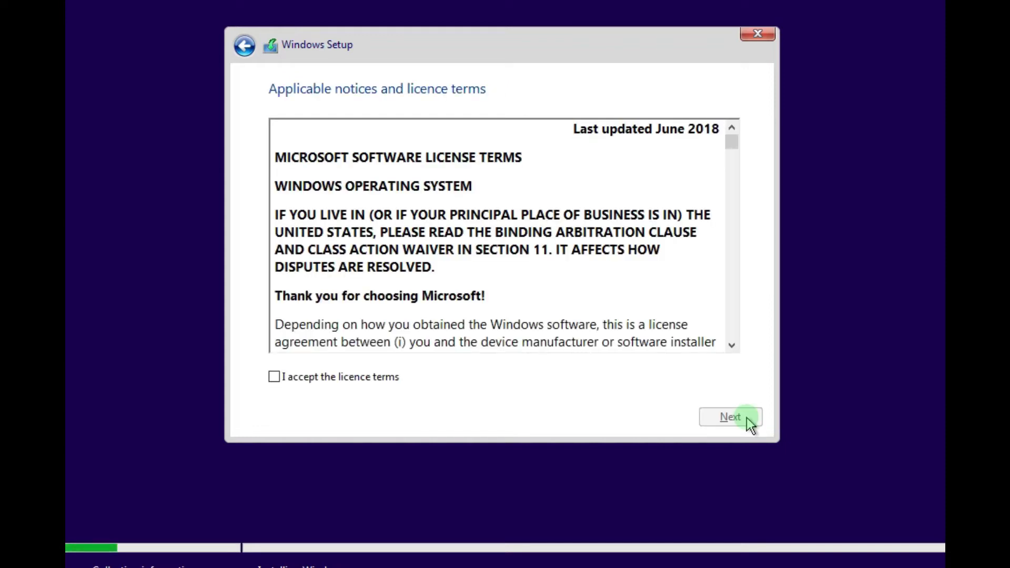
Accept the licence terms and choose the custom installation that installs Windows only
left_click(274, 377)
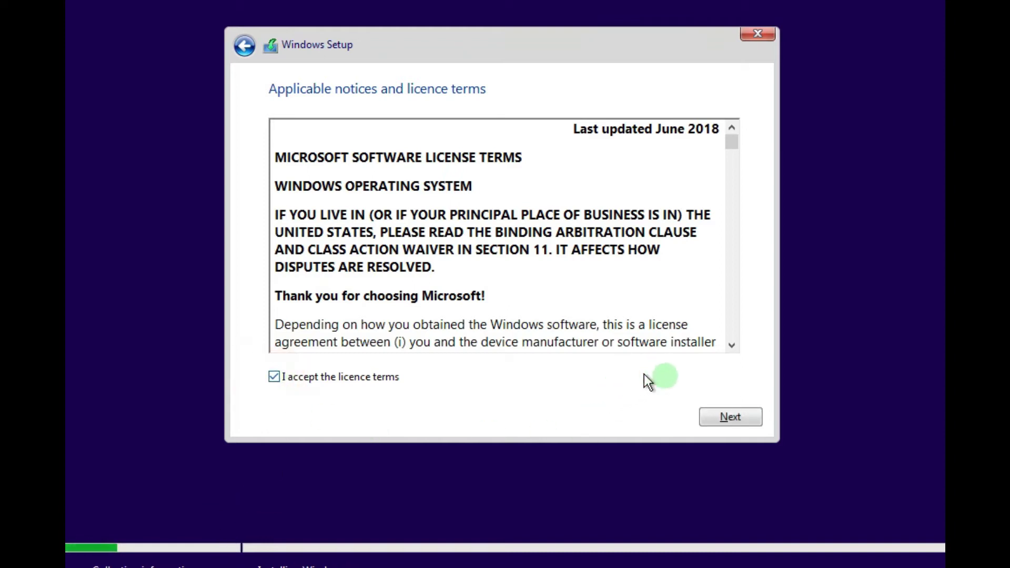
left_click(737, 418)
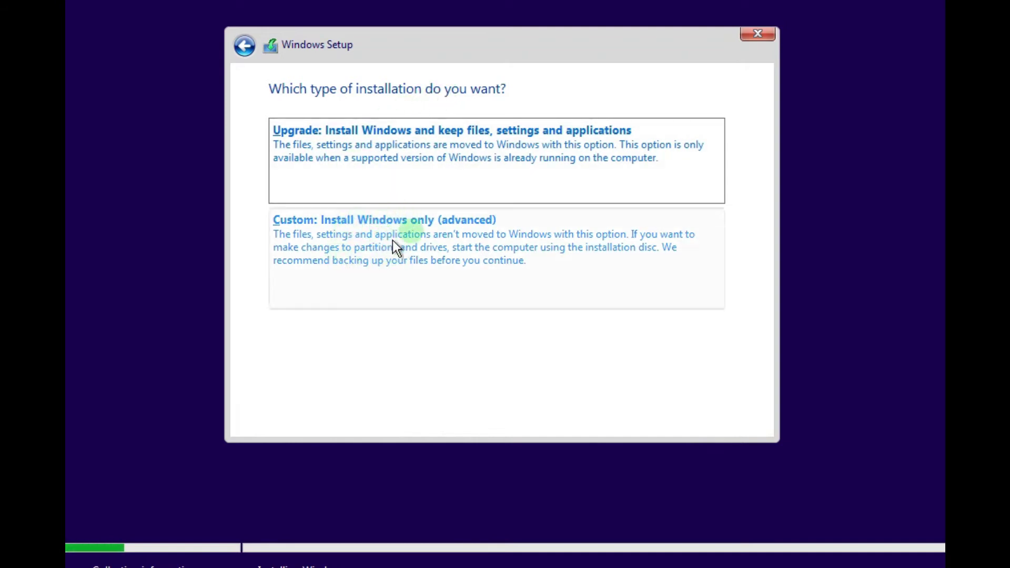
left_click(368, 244)
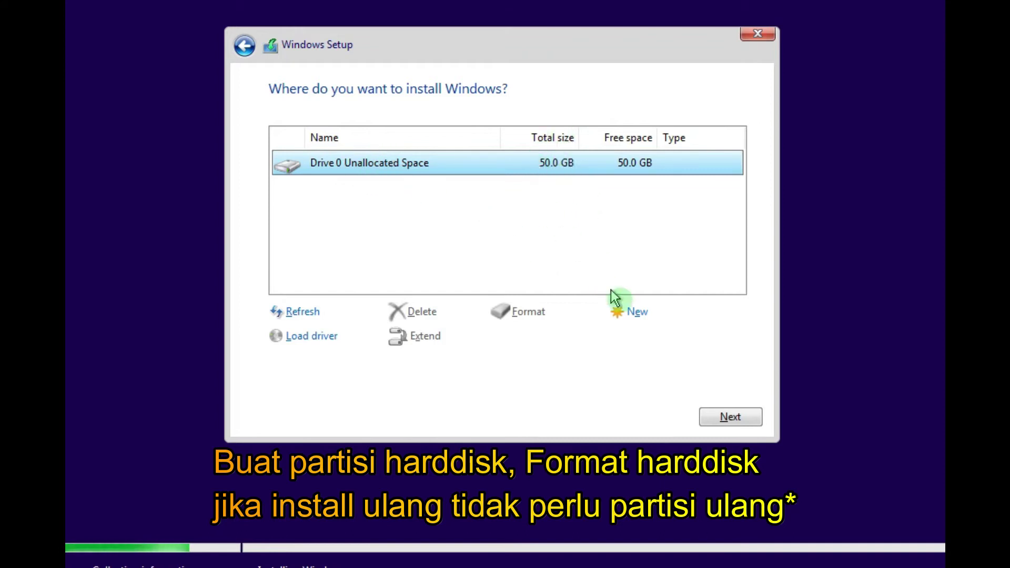
Create a 20000 MB partition in Drive 0's unallocated space and accept the additional system partition
left_click(622, 313)
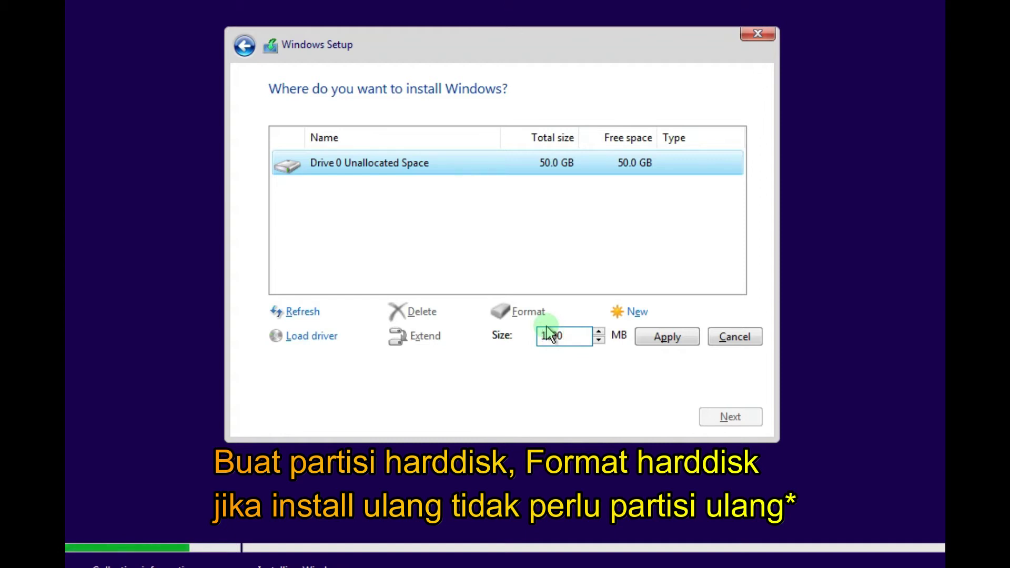
type("20000")
key("Delete")
key("Delete")
key("Delete")
key("Delete")
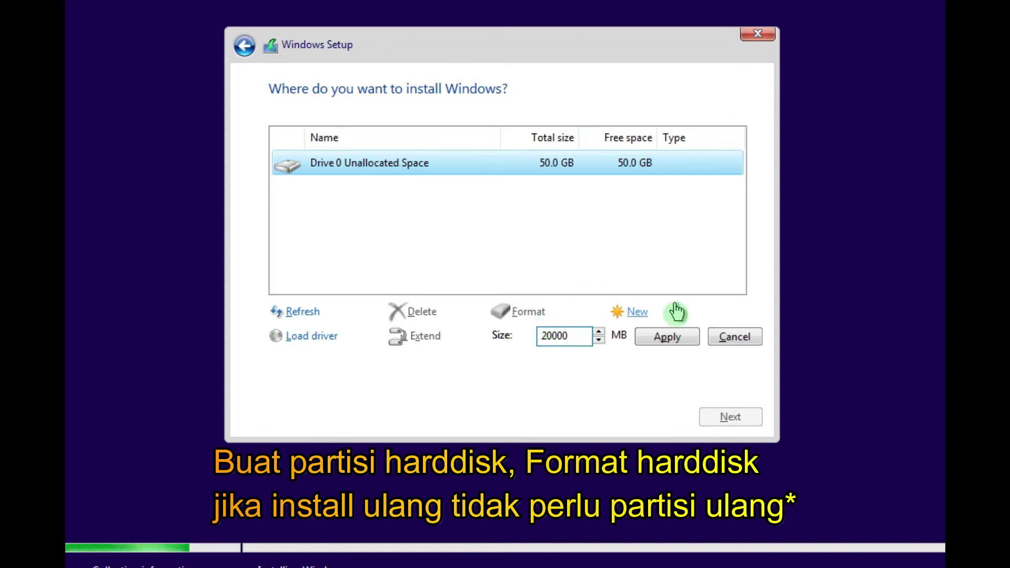
left_click(669, 339)
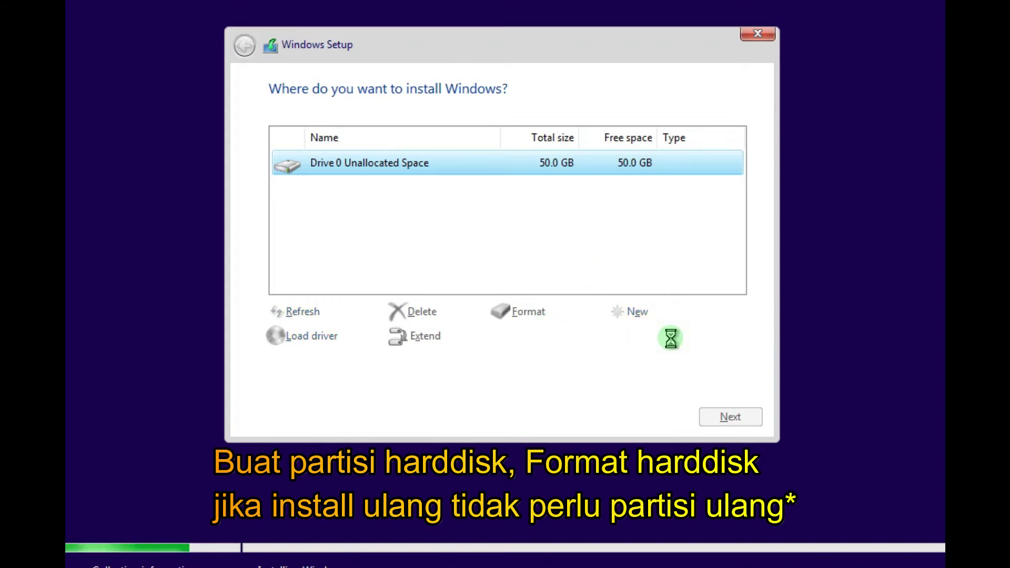
left_click(623, 337)
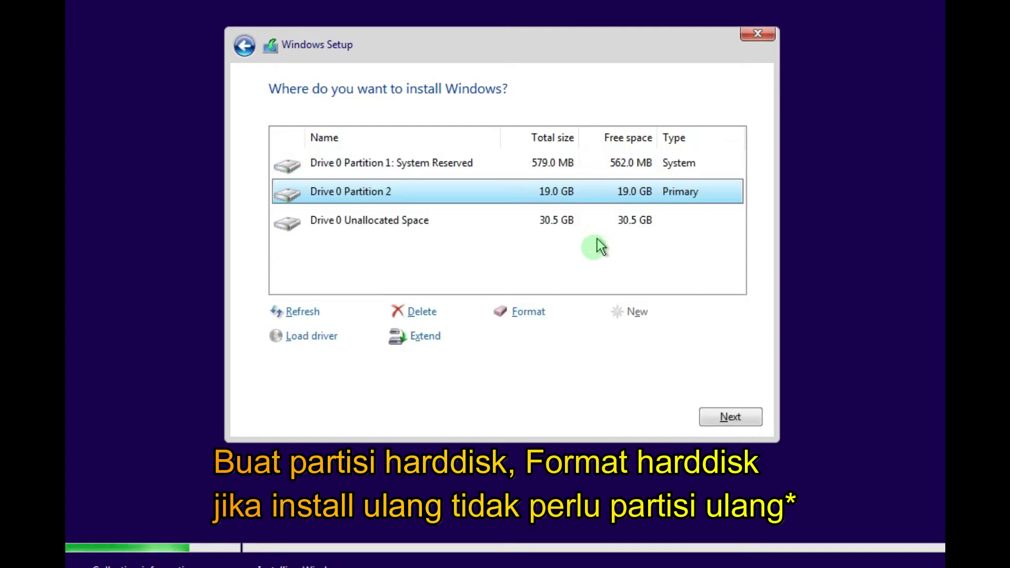
Create a 30500 MB partition in the remaining unallocated space of Drive 0
left_click(547, 224)
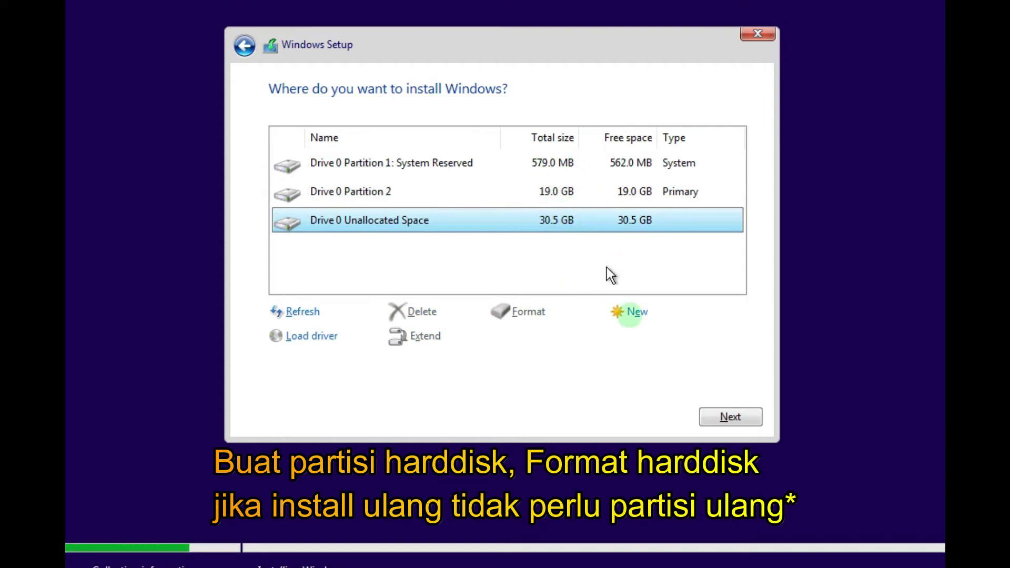
left_click(634, 313)
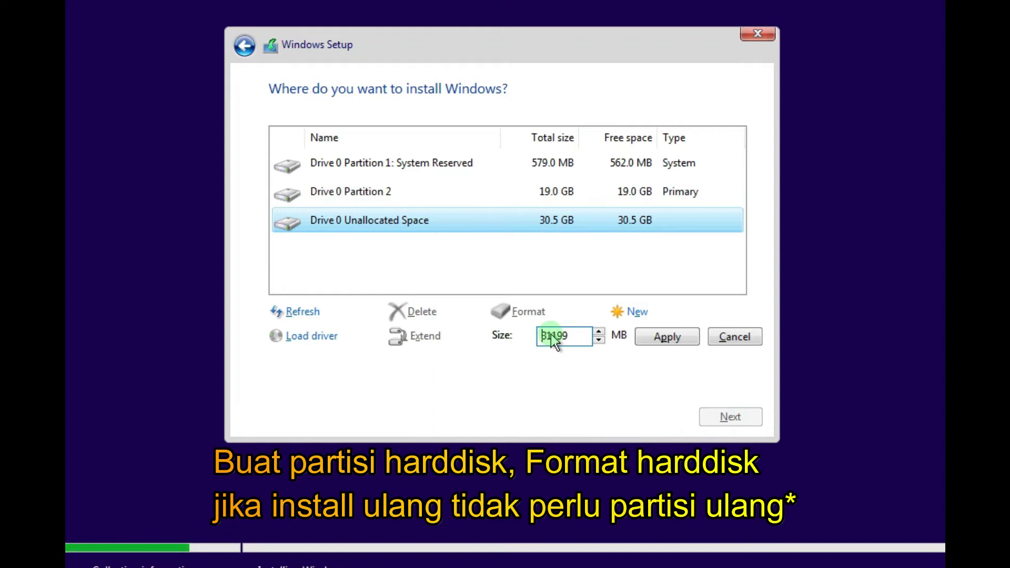
left_click_drag(548, 337, 570, 337)
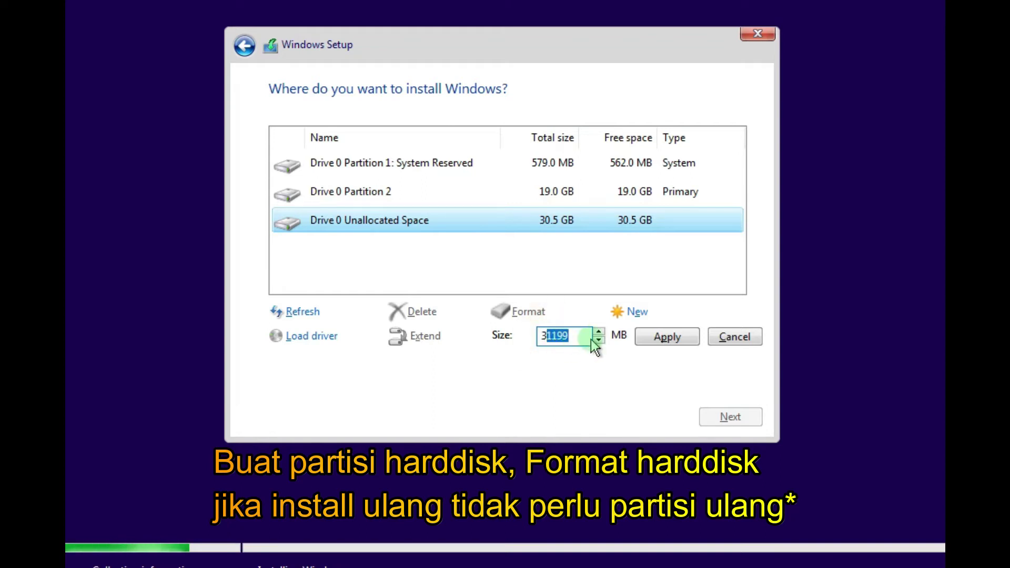
type("0500")
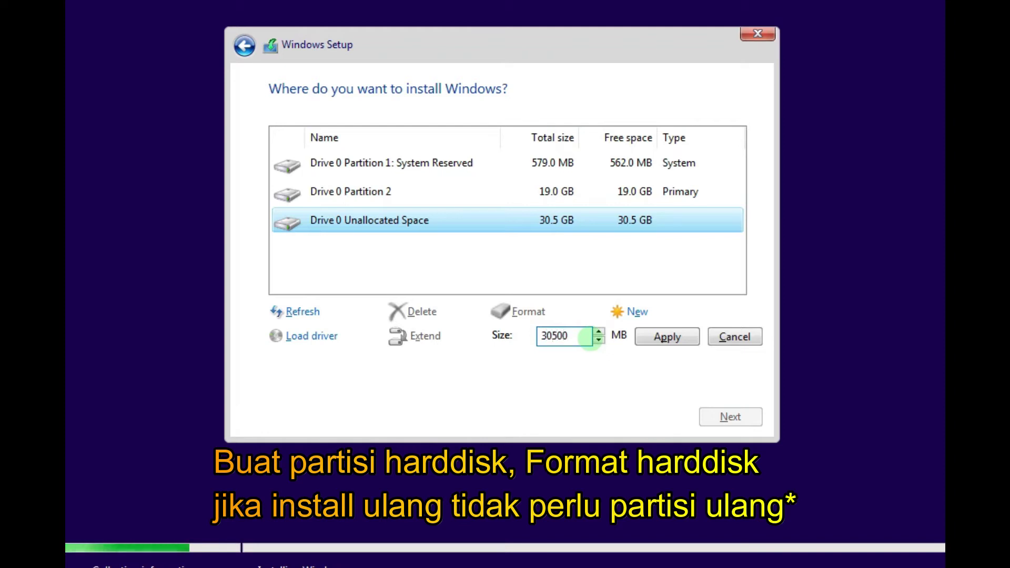
left_click(679, 338)
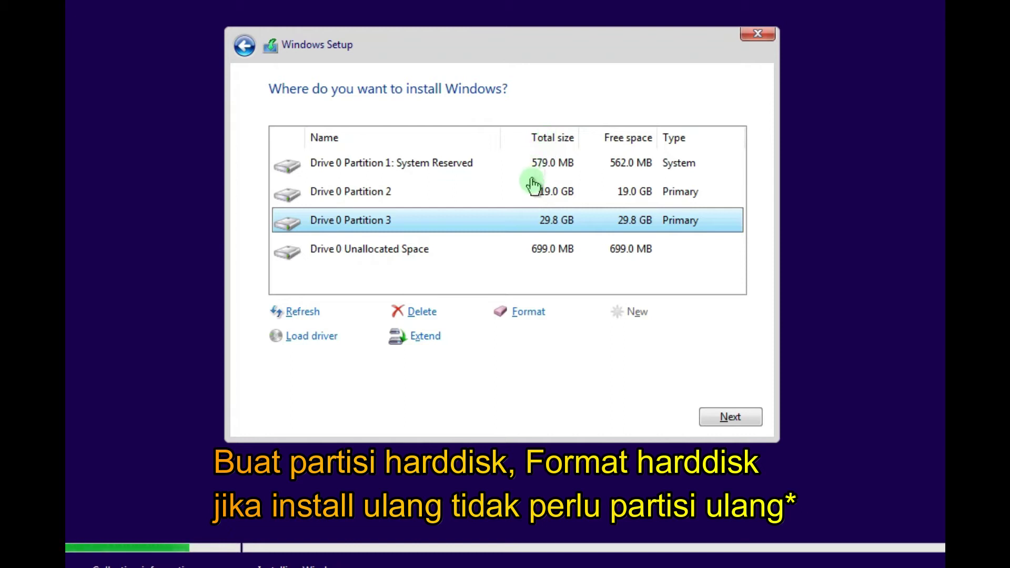
Format Drive 0 Partition 2 and Partition 3, accepting the loss of any data on them
left_click(552, 191)
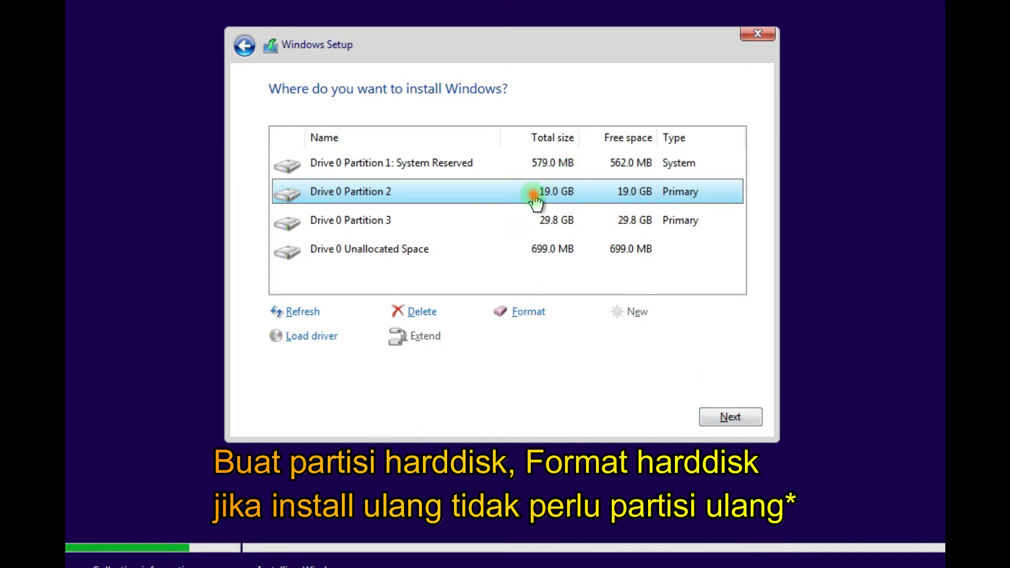
left_click(524, 312)
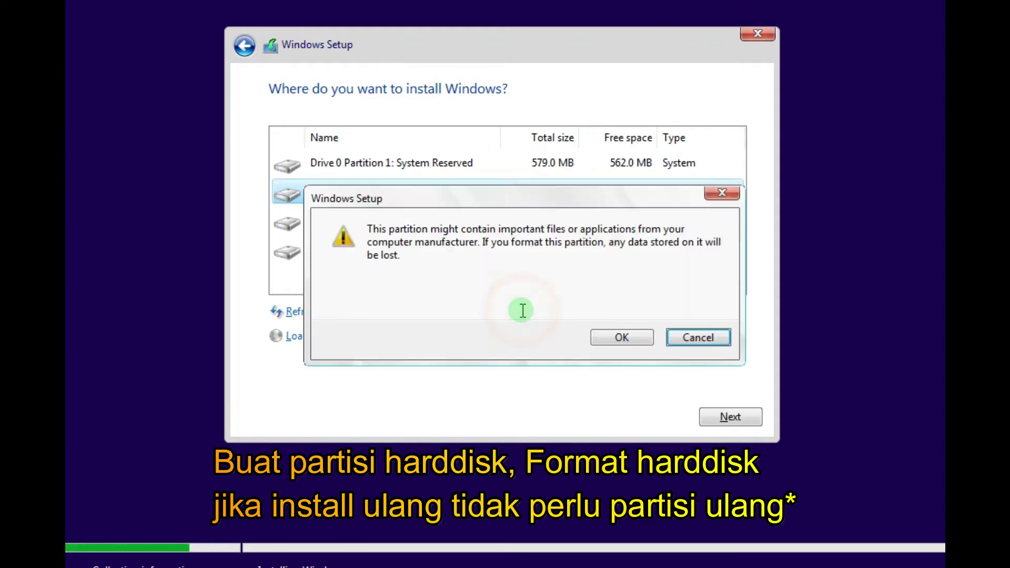
left_click(637, 339)
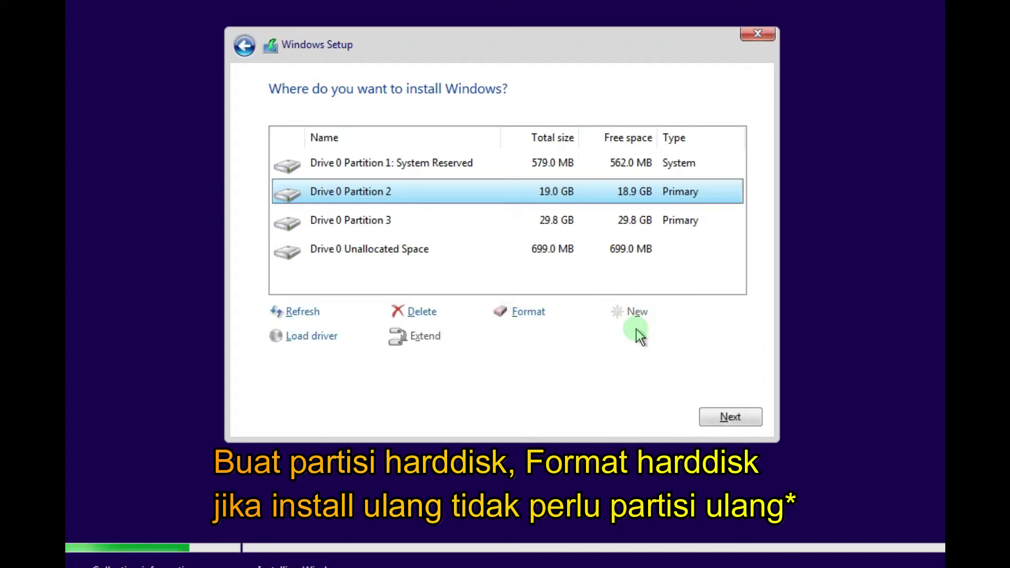
left_click(565, 224)
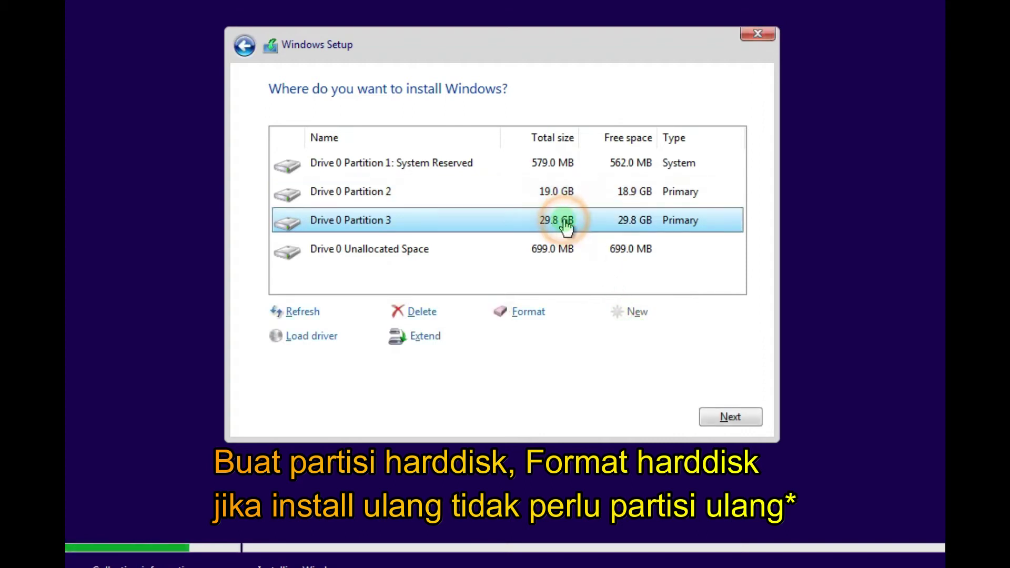
left_click(536, 312)
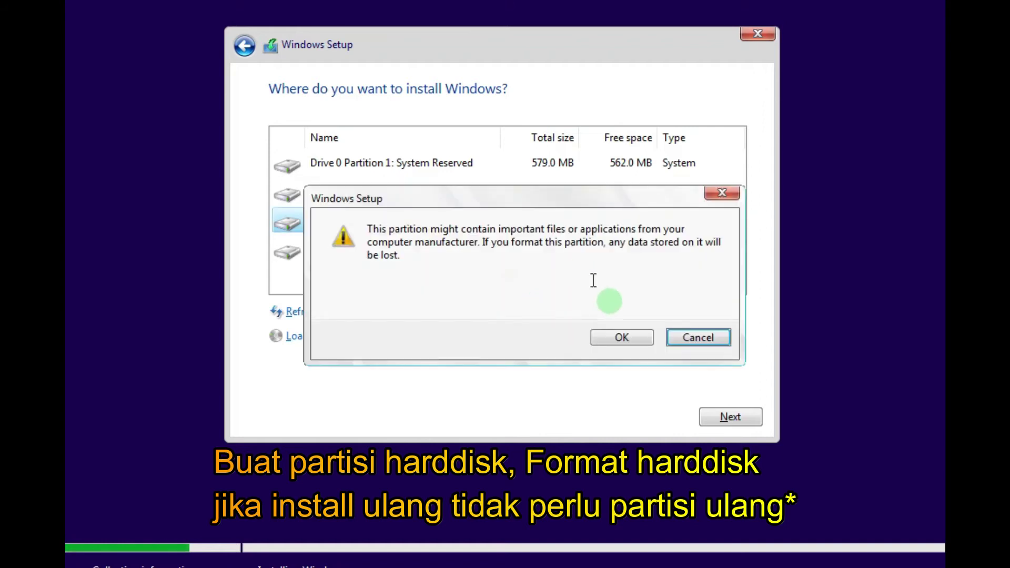
left_click(617, 334)
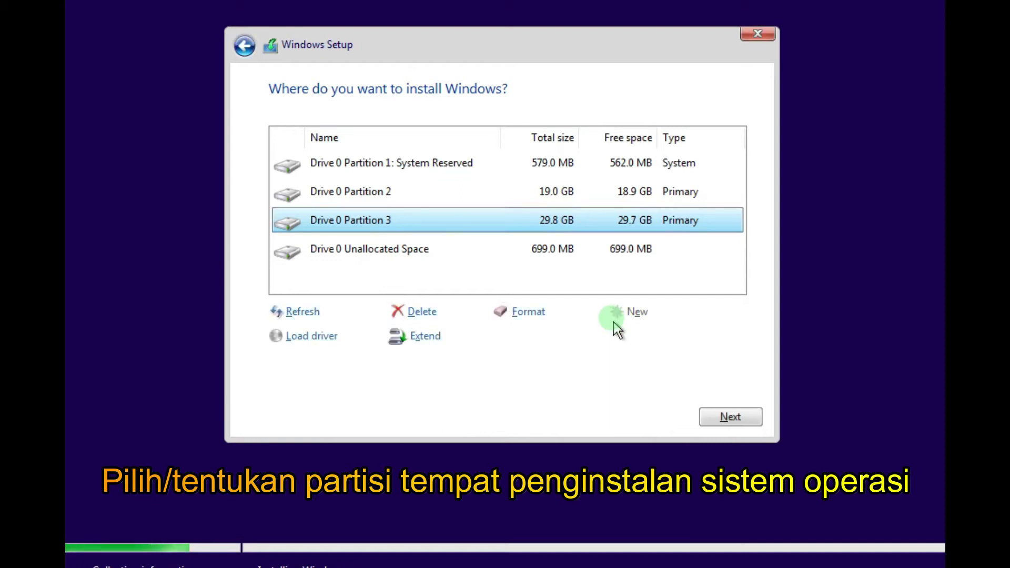
Select Drive 0 Partition 2 as the installation target and start installing Windows on it
left_click(582, 198)
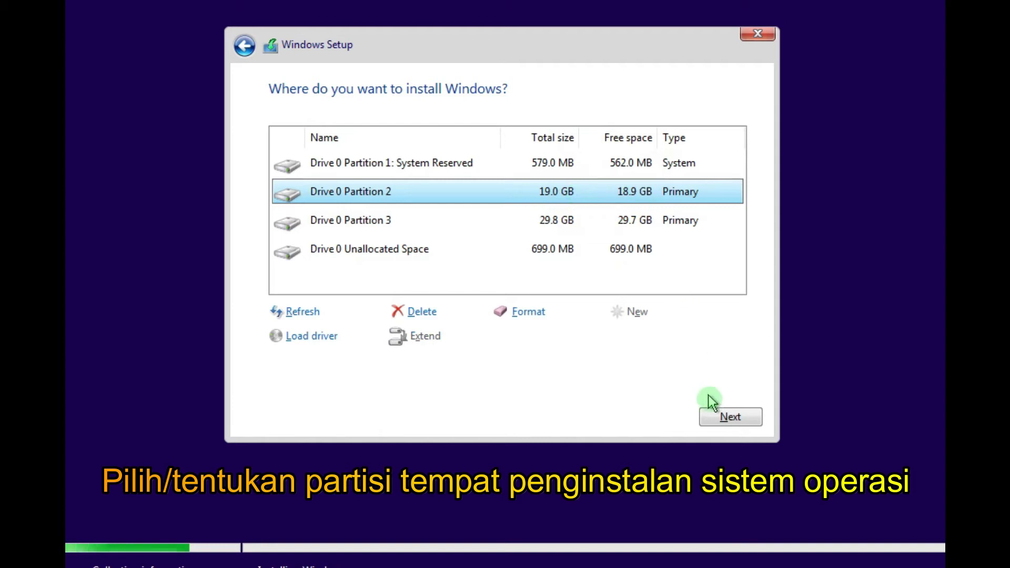
left_click(719, 419)
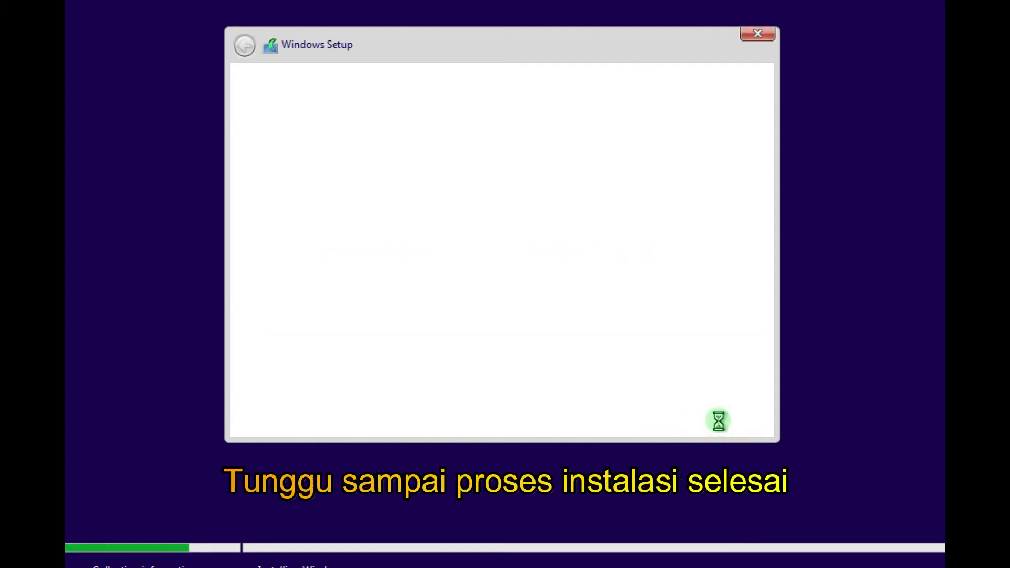